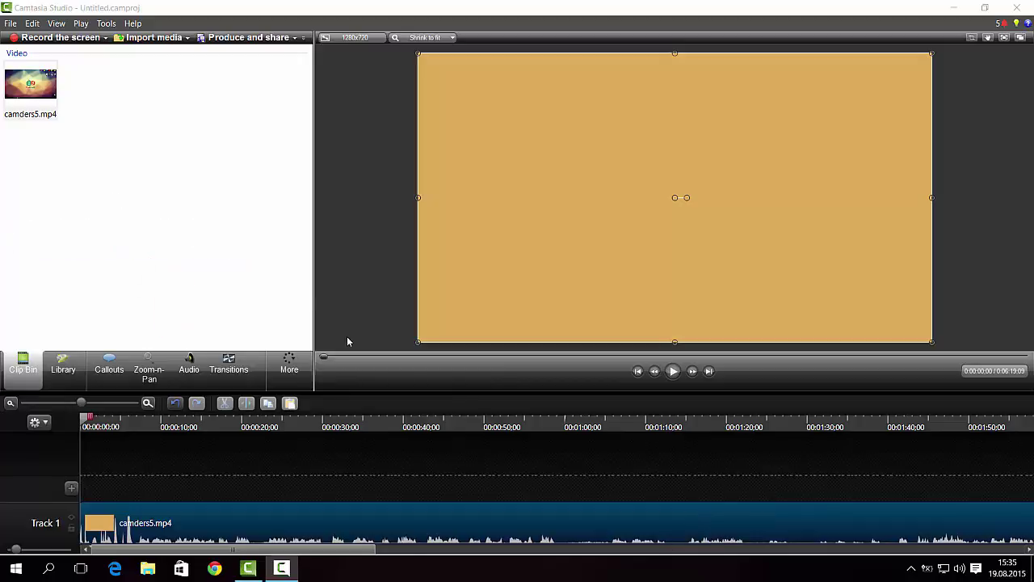
left_click_drag(324, 362, 321, 362)
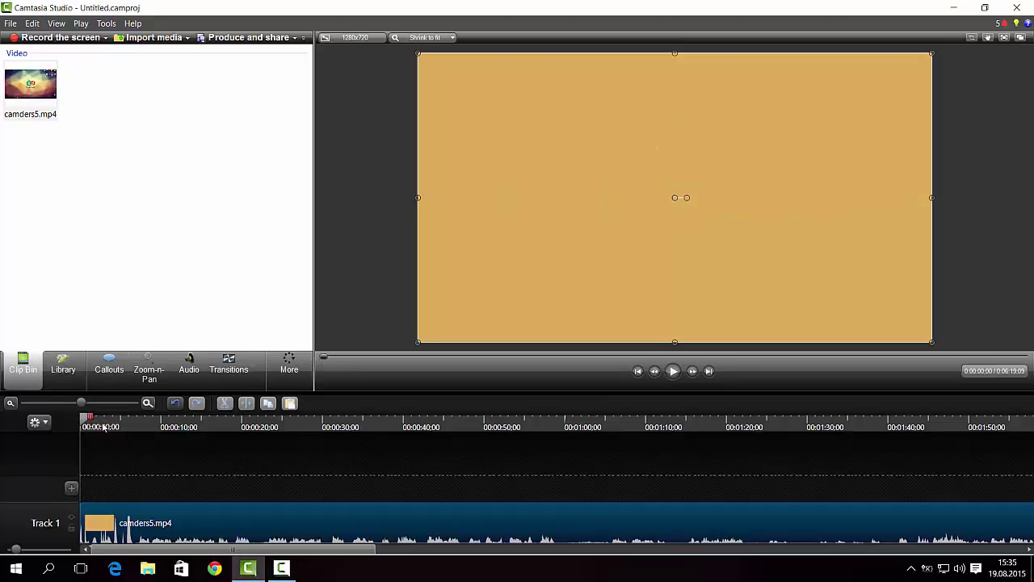
left_click_drag(83, 418, 147, 432)
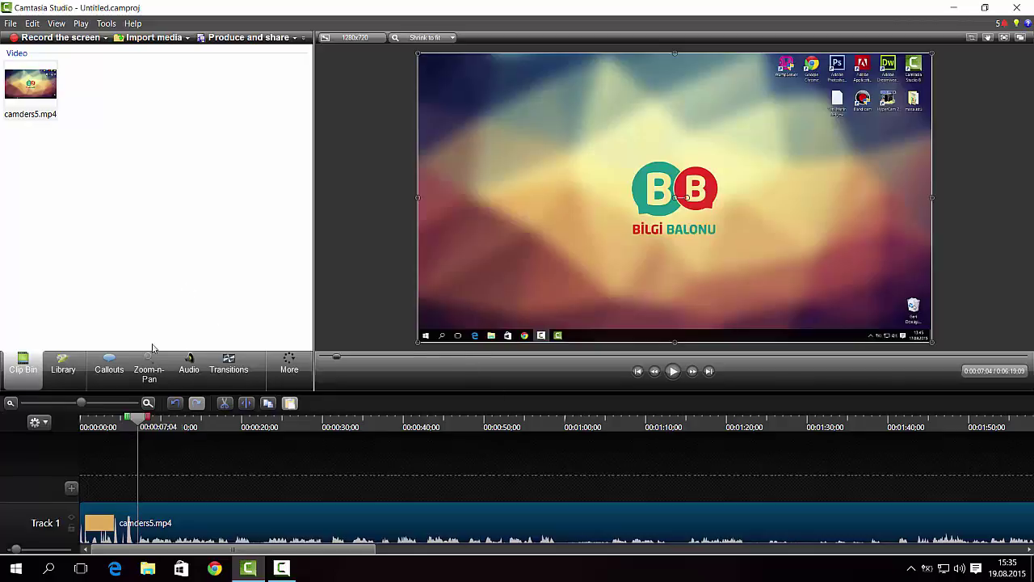
left_click_drag(142, 418, 81, 416)
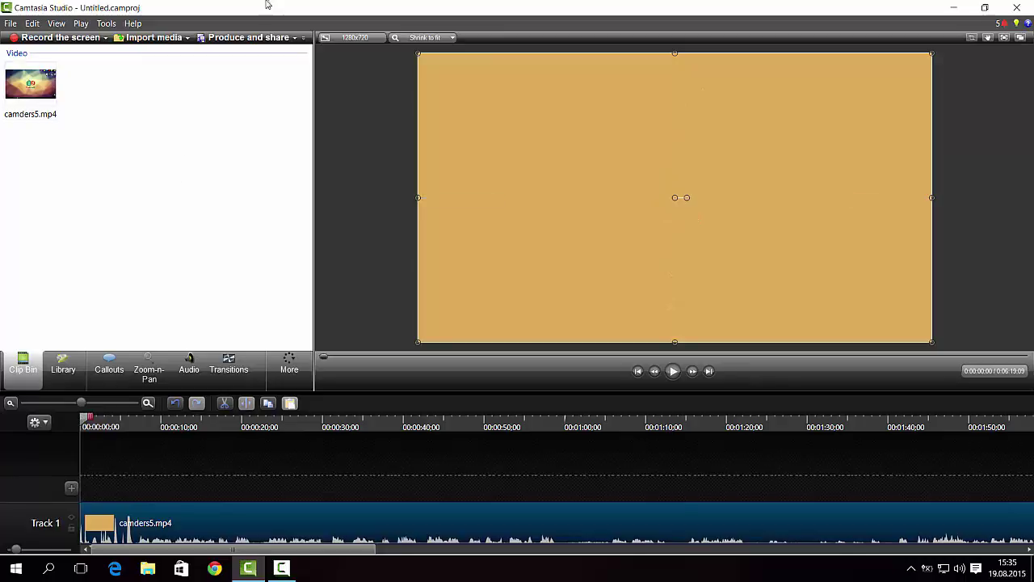
Step: Import the l.php and logo images from the desktop folder (Masaüstü) into the project
left_click(179, 38)
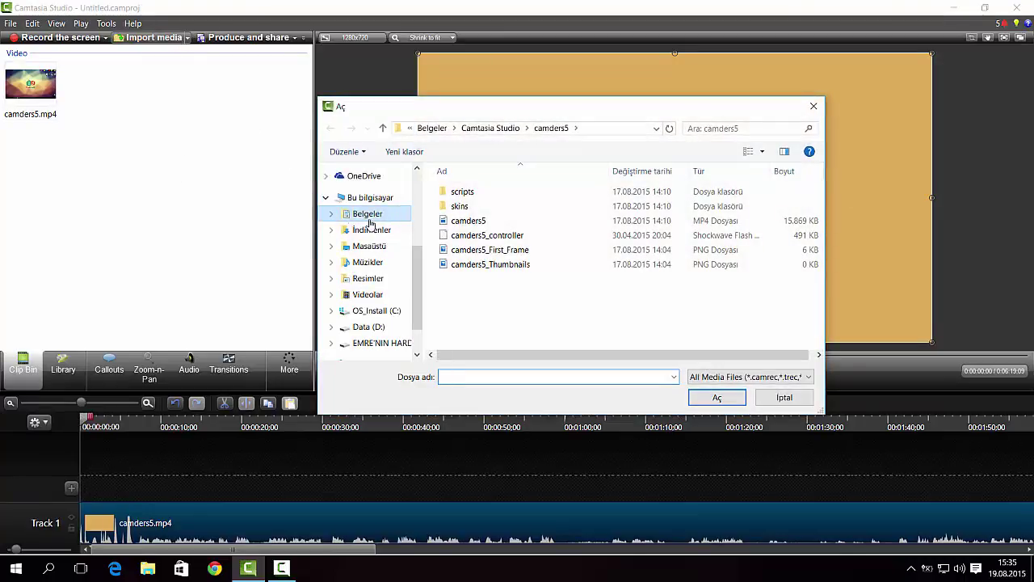
left_click(369, 245)
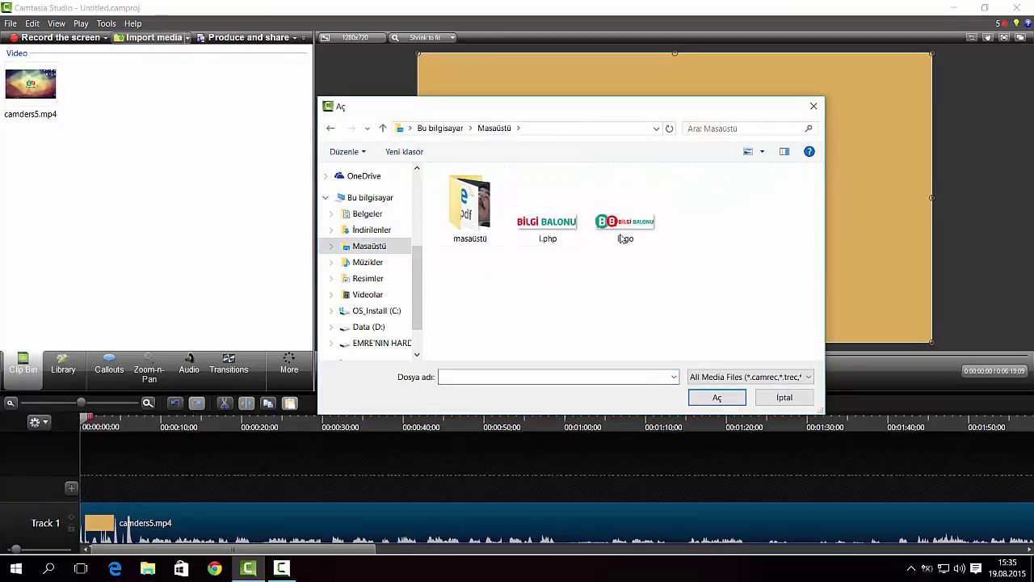
left_click_drag(693, 288, 517, 172)
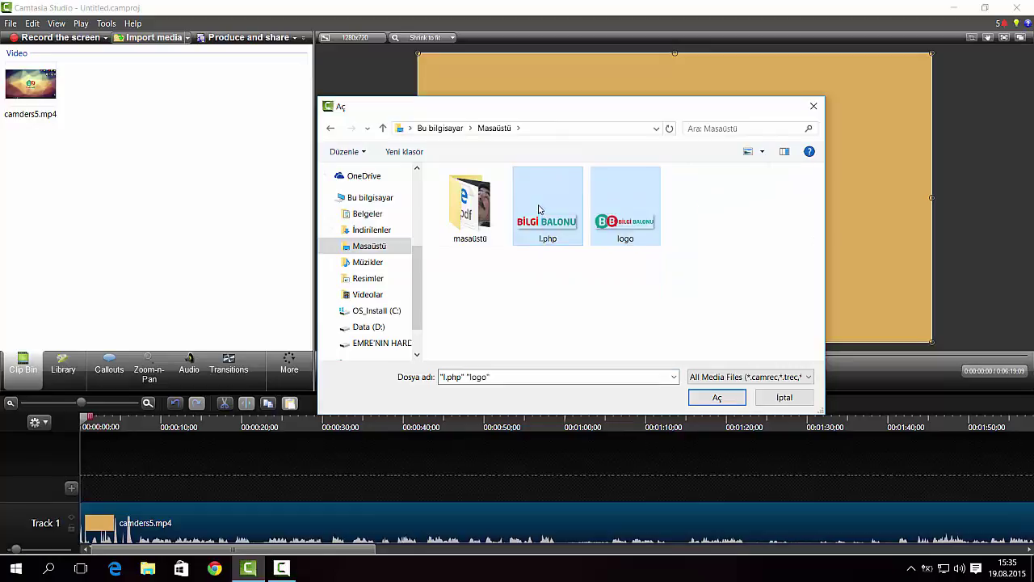
left_click(722, 400)
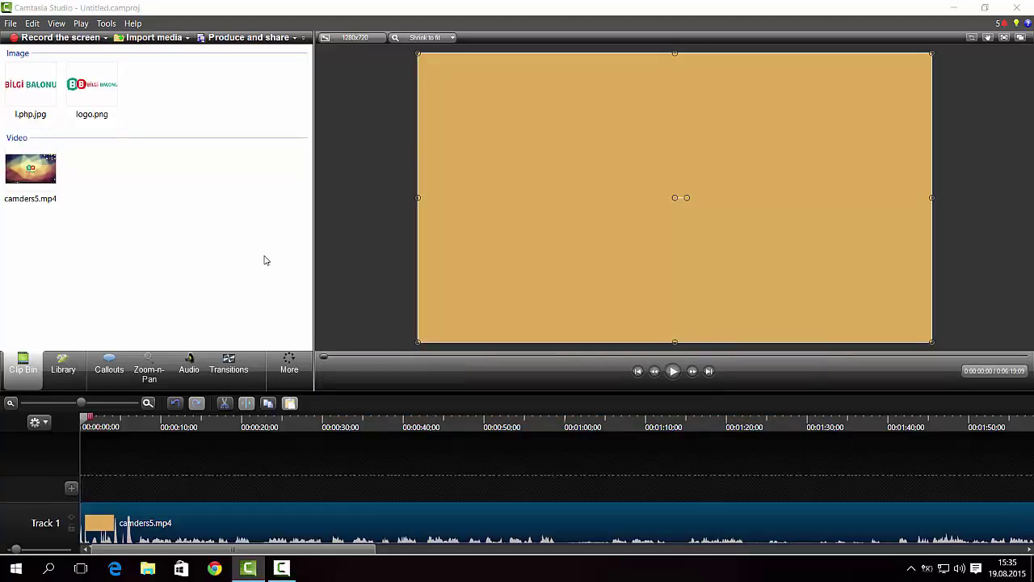
Step: Add logo.png to the timeline at the start of the video and place it in the frame's upper-left corner
right_click(92, 84)
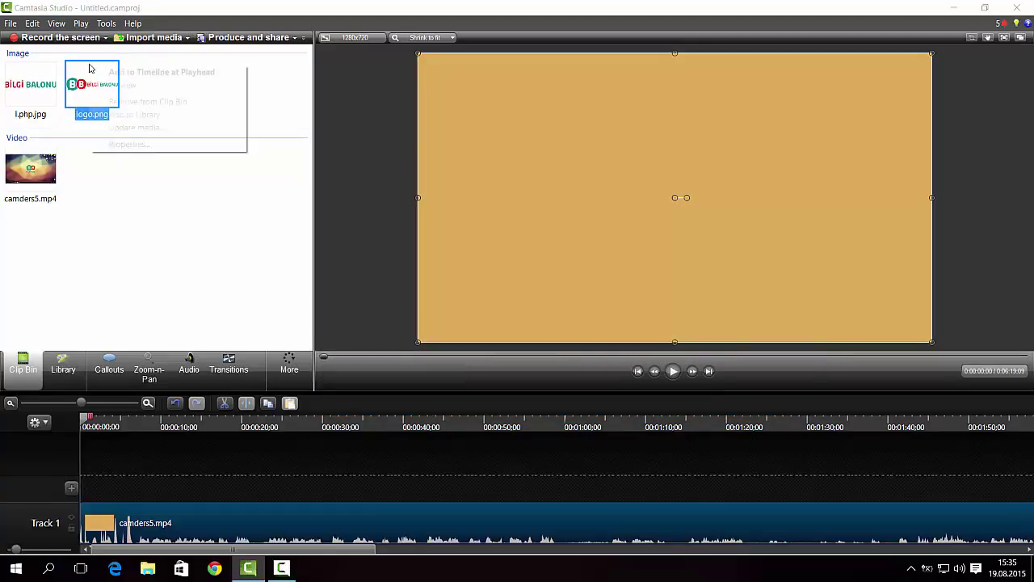
left_click(105, 70)
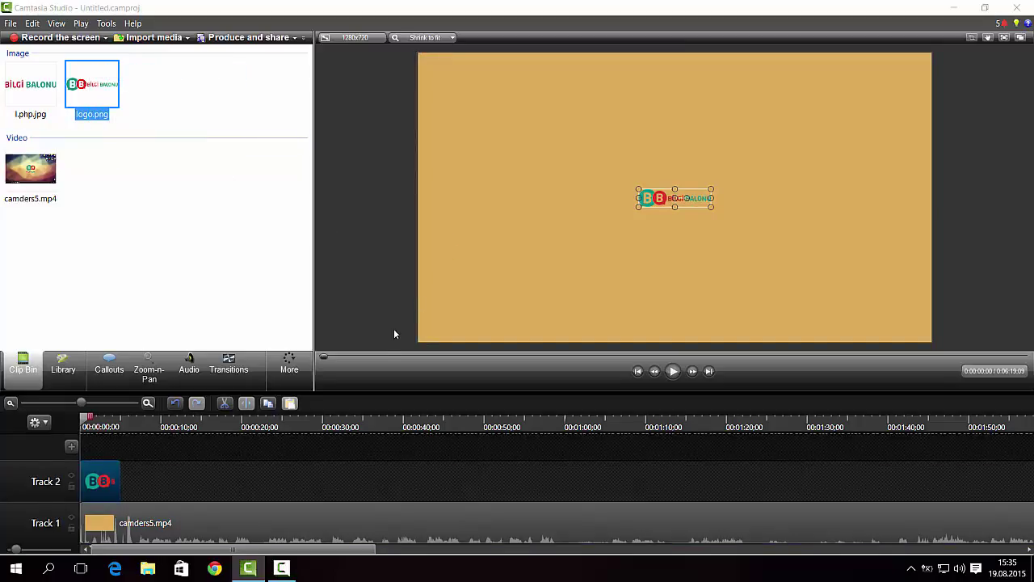
left_click_drag(678, 198, 473, 66)
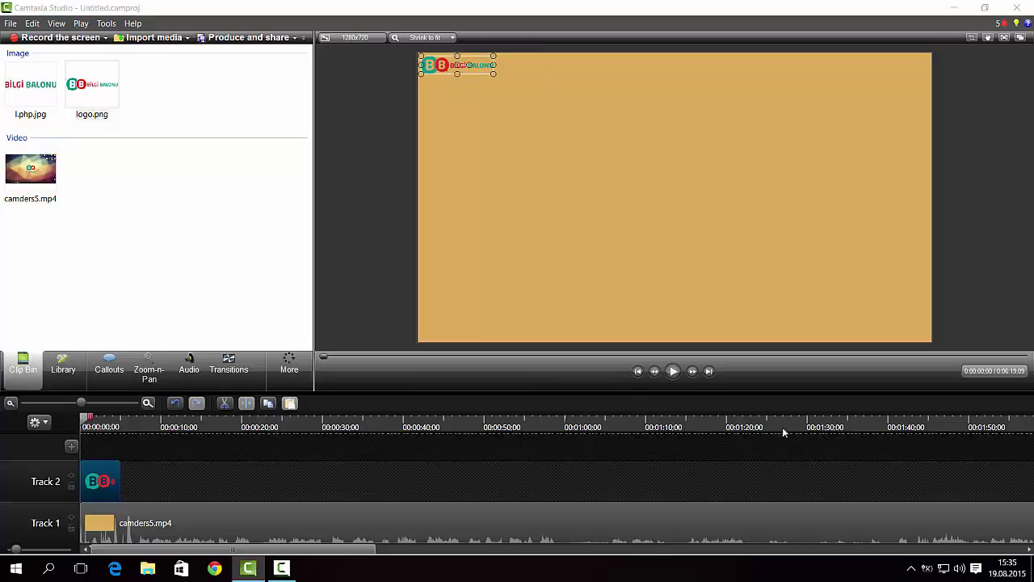
Step: Stop the preview at 0:00:07;10 and shift the logo.png clip on Track 2 to start there
left_click(113, 476)
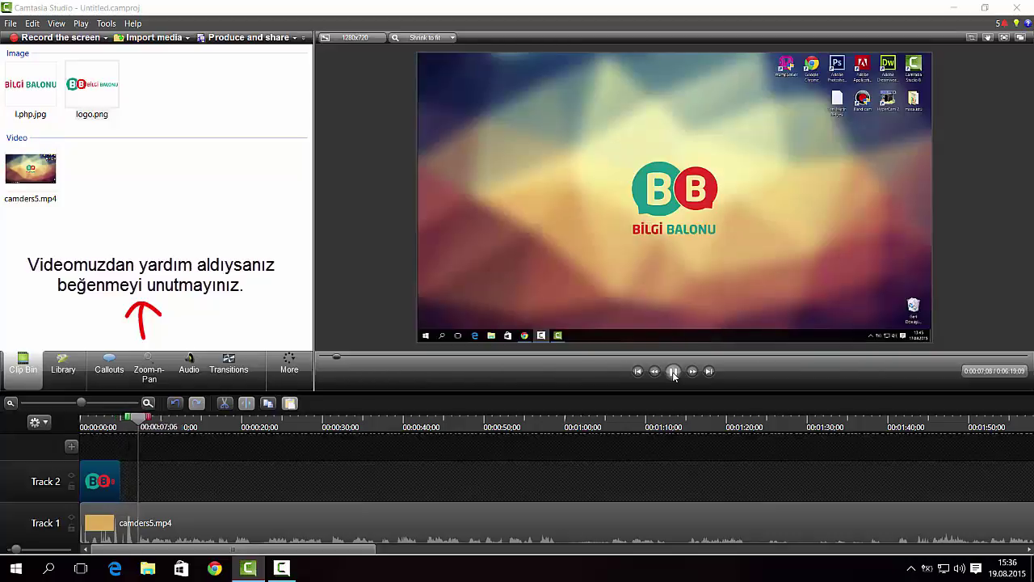
left_click(674, 371)
left_click_drag(110, 481, 170, 482)
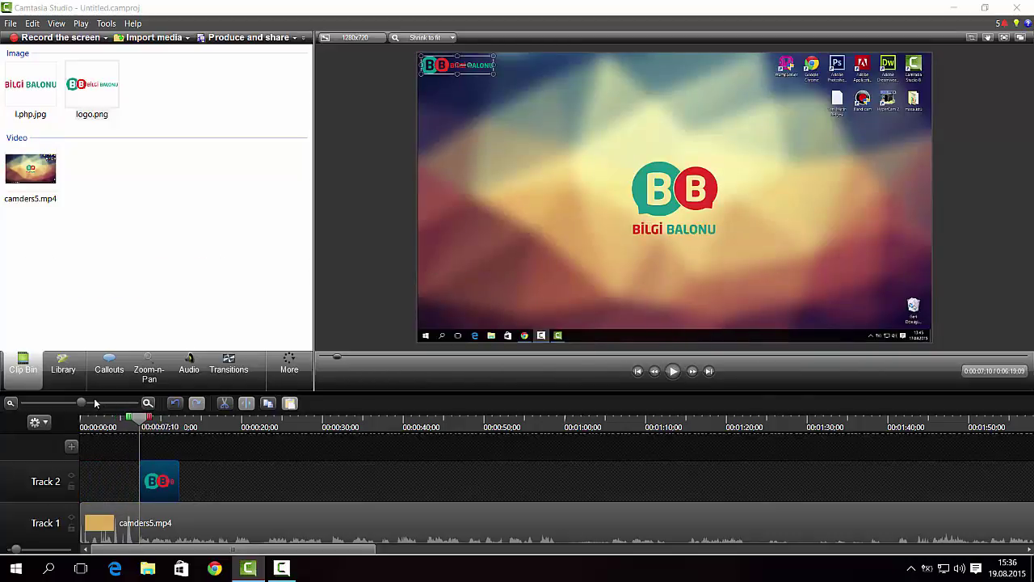
Step: Extend the logo.png clip to the end of the camders5.mp4 clip and preview it over the video
left_click_drag(82, 403, 70, 403)
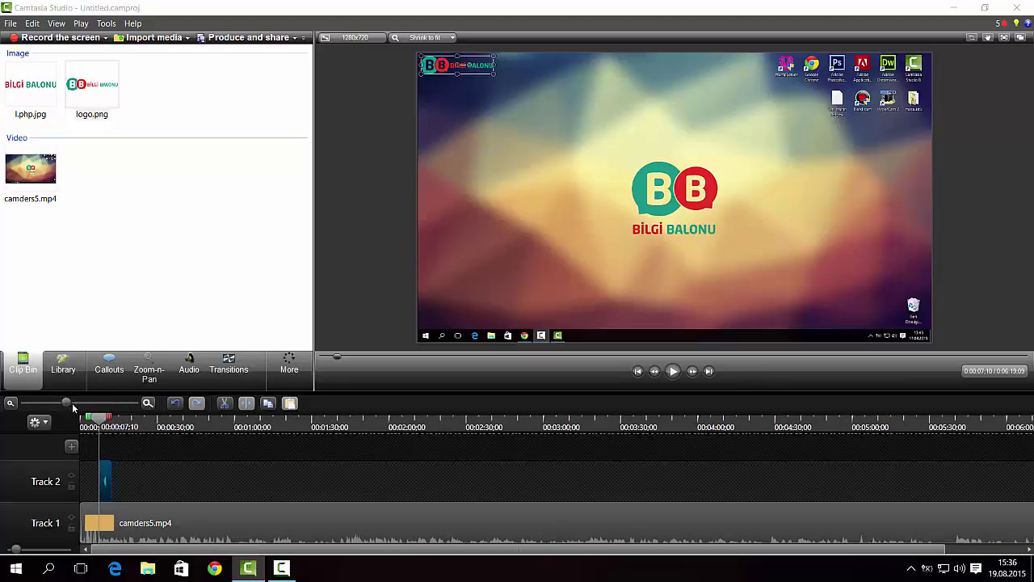
left_click(107, 482)
left_click_drag(68, 408, 46, 409)
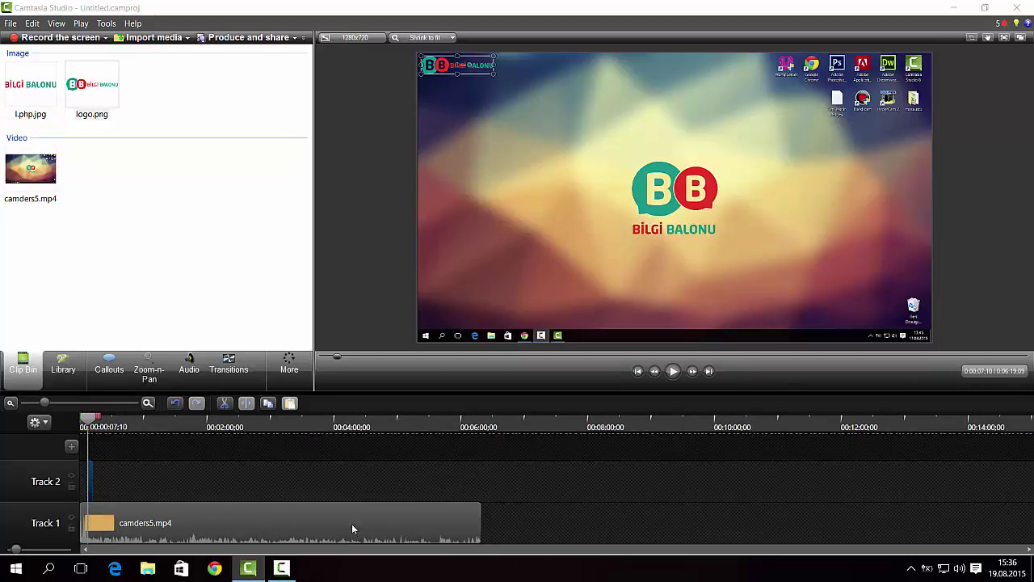
left_click_drag(91, 478, 477, 543)
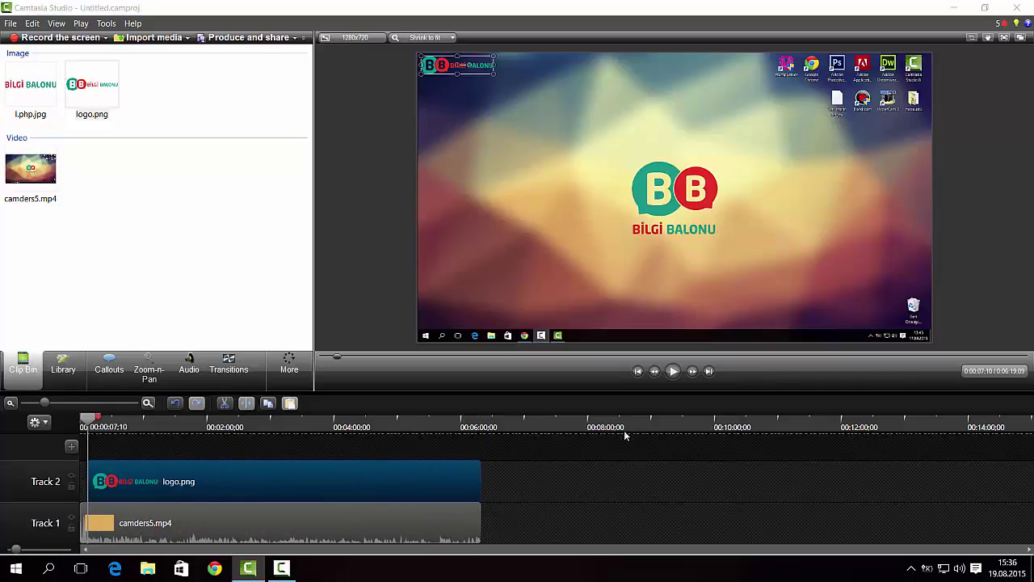
left_click(673, 371)
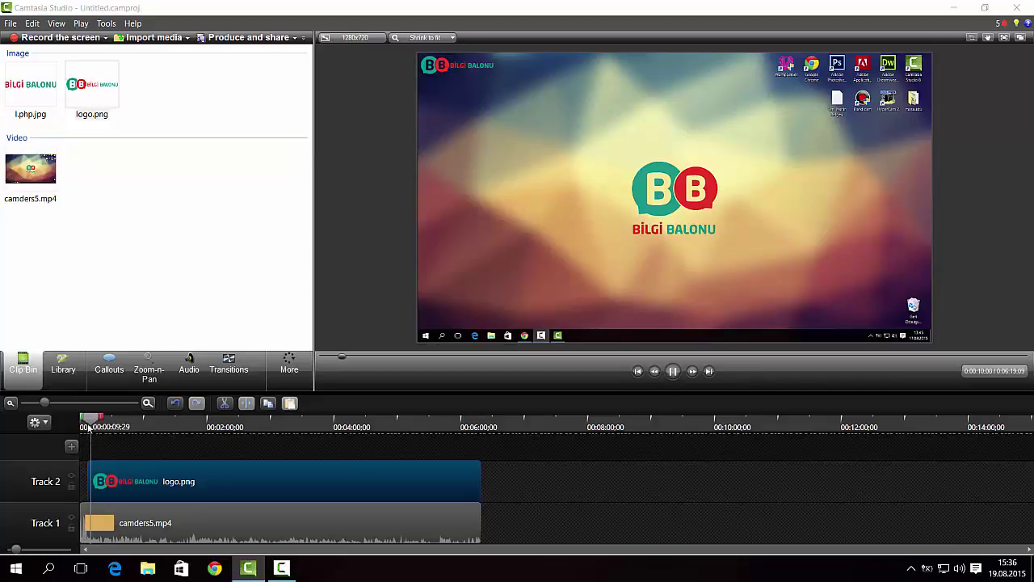
left_click_drag(89, 428, 321, 444)
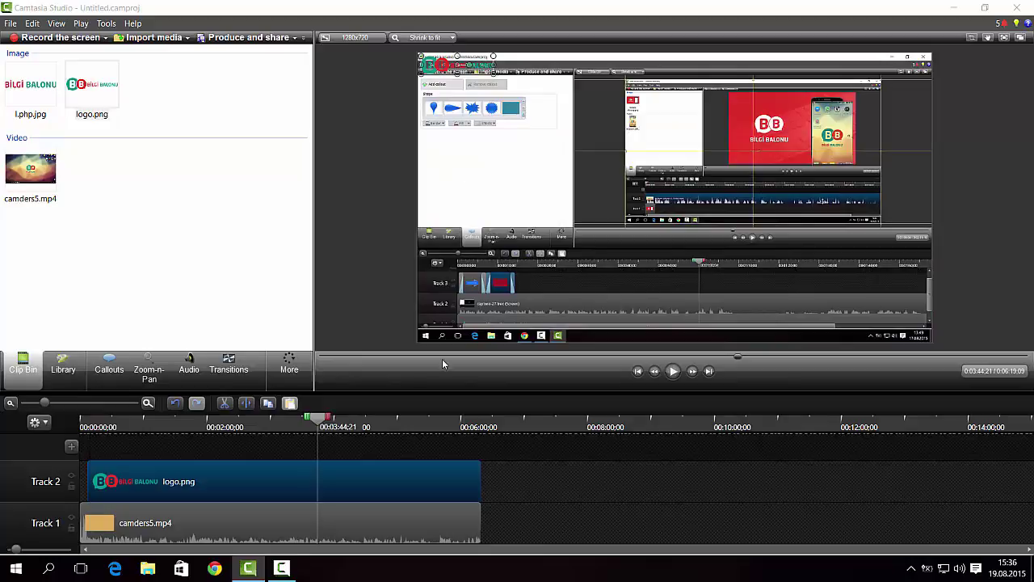
Step: Add l.php.jpg at 0:02:21;20 in the frame's lower-right corner and extend its clip to the end of the video
left_click_drag(331, 429, 230, 442)
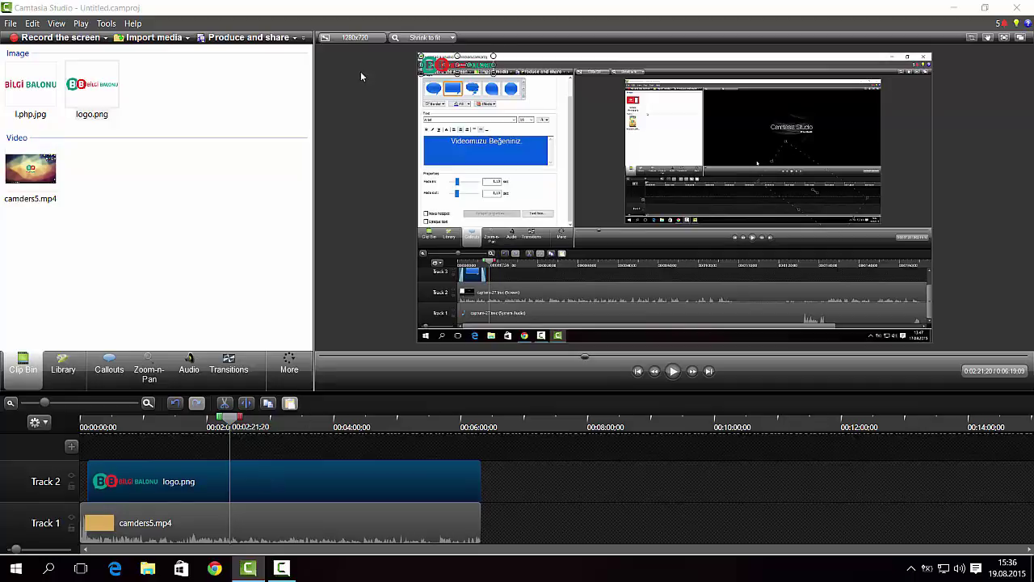
right_click(32, 87)
left_click(89, 94)
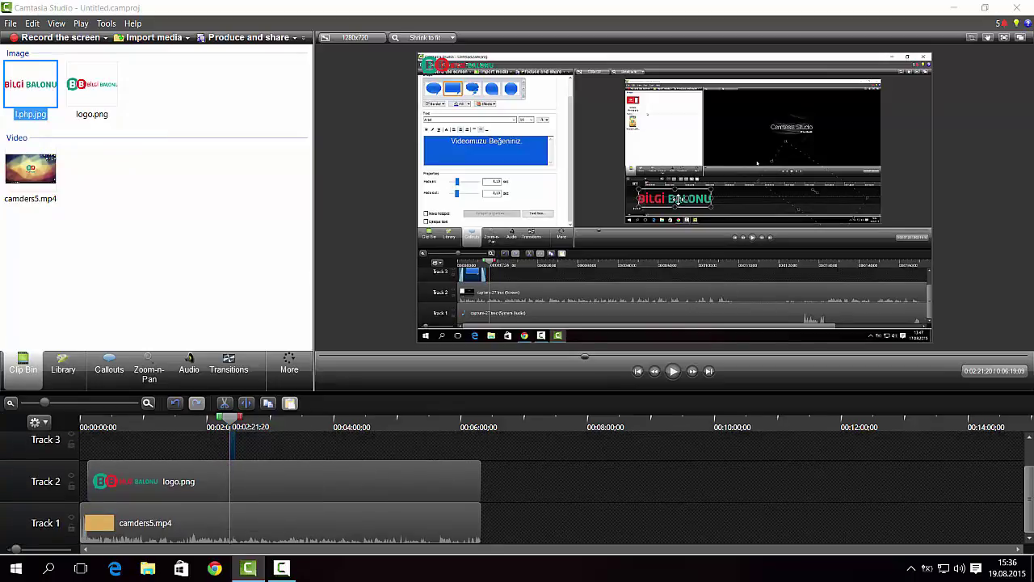
left_click_drag(674, 198, 883, 313)
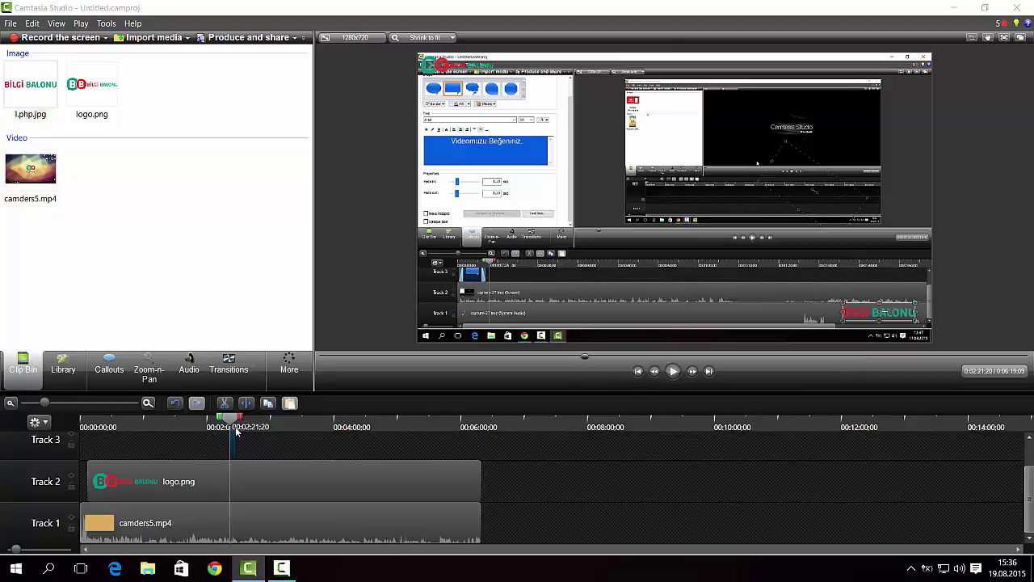
left_click_drag(235, 440, 481, 441)
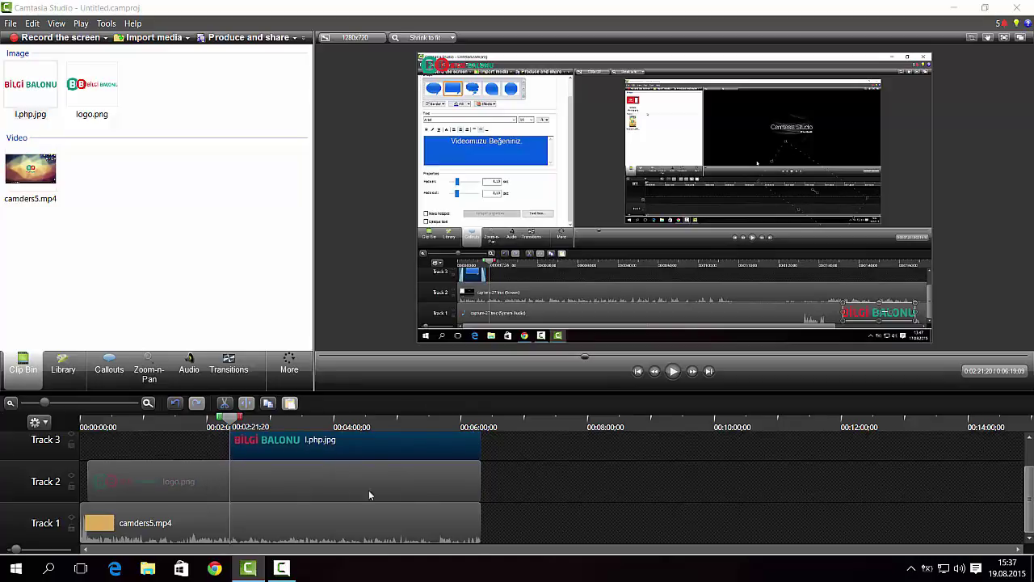
Step: Shorten the logo.png clip on Track 2 so that it ends at 0:00:16;26
left_click(420, 489)
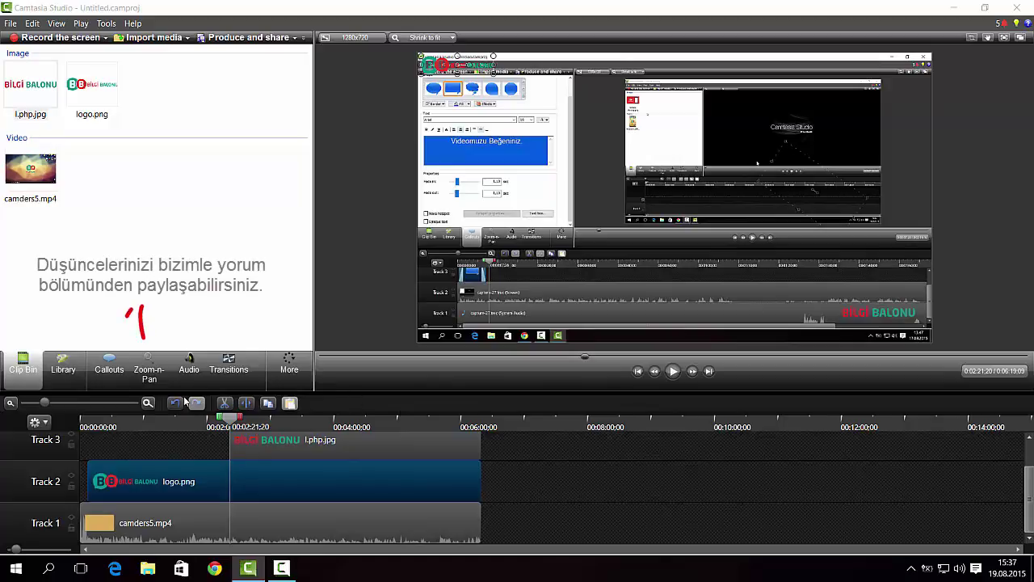
left_click_drag(230, 417, 98, 415)
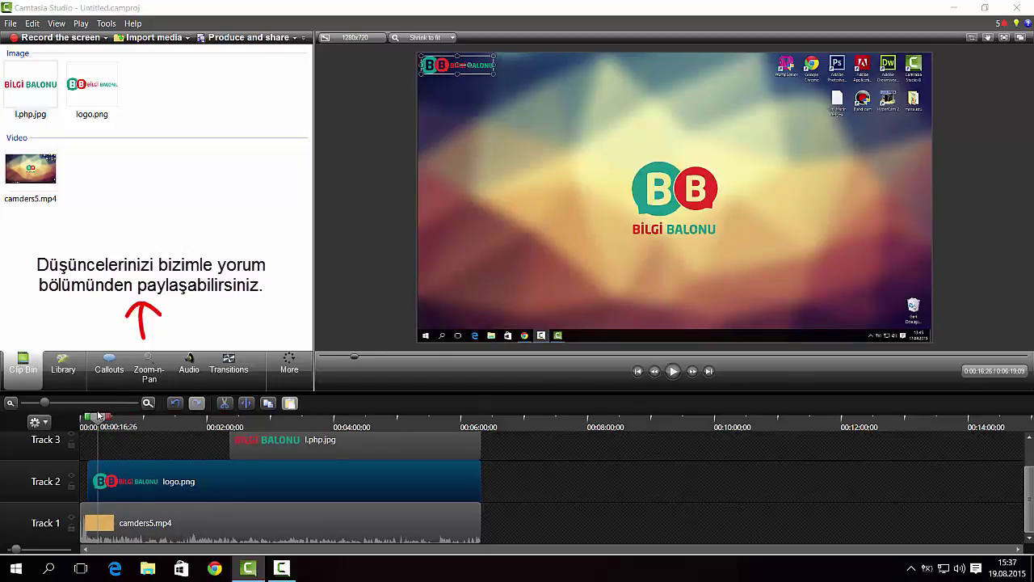
left_click_drag(480, 481, 82, 483)
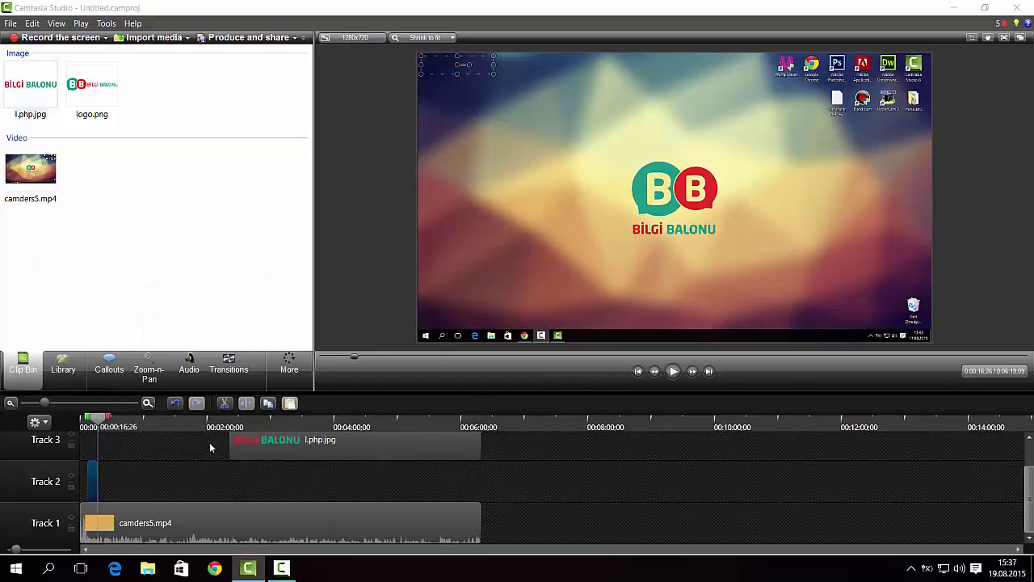
Step: Move the l.php.jpg clip down to Track 2 and remove the emptied Track 3
left_click(255, 449)
left_click_drag(255, 450, 249, 477)
right_click(40, 439)
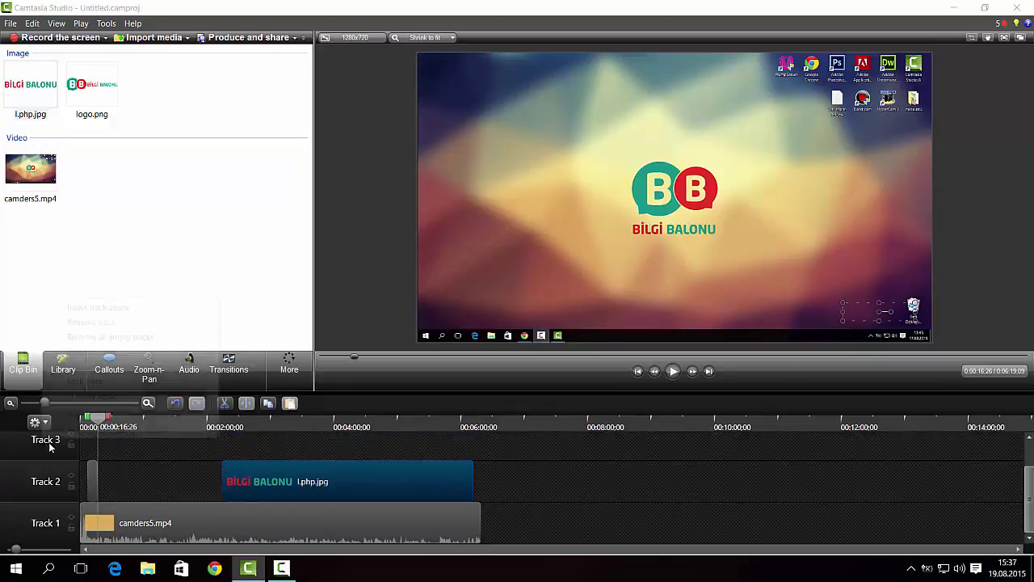
left_click(89, 321)
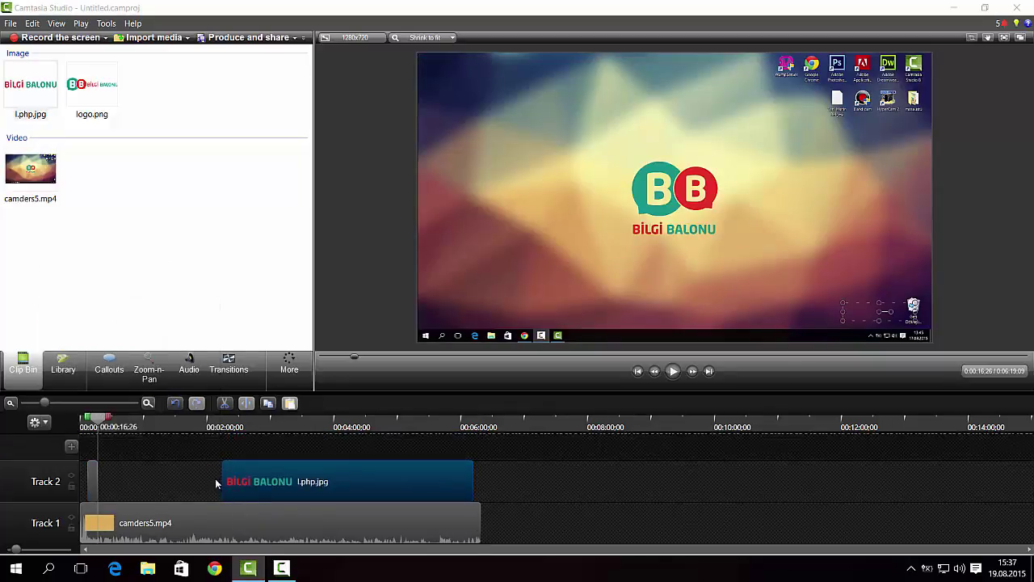
Step: Extend the start of the l.php.jpg clip back to the end of the logo.png clip and play across the changeover
left_click_drag(220, 483, 90, 476)
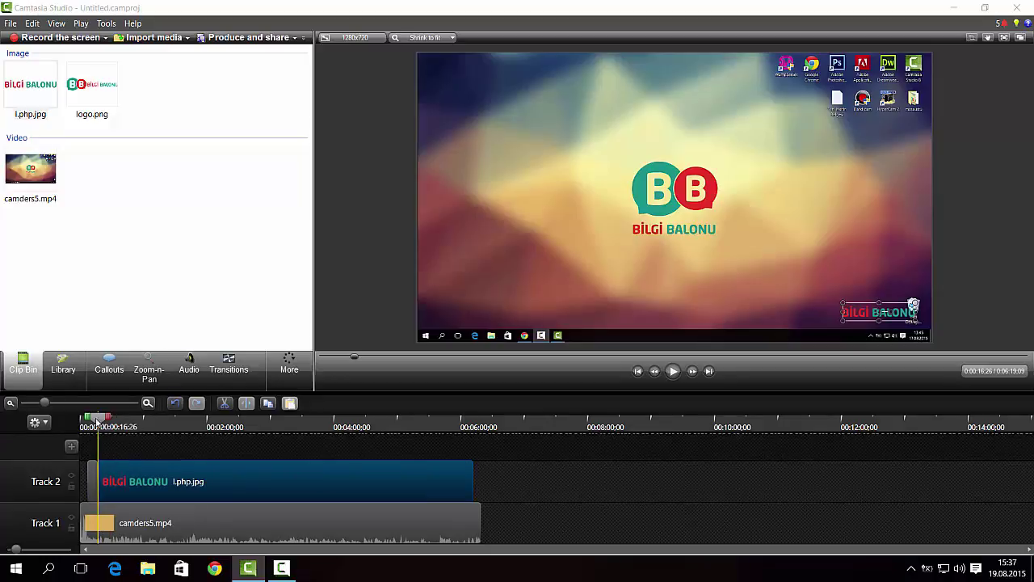
left_click_drag(96, 416, 75, 423)
left_click(673, 371)
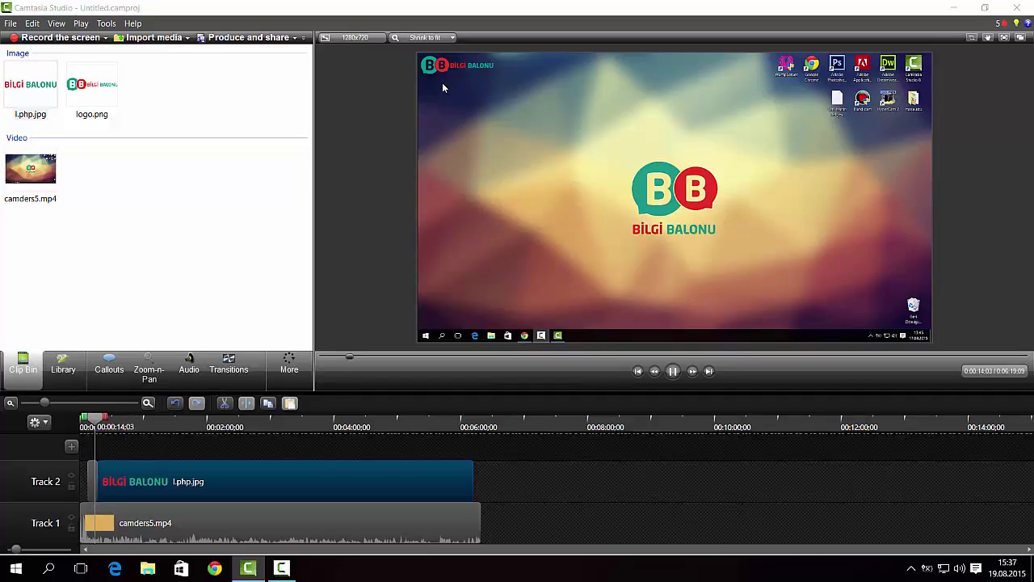
left_click(675, 377)
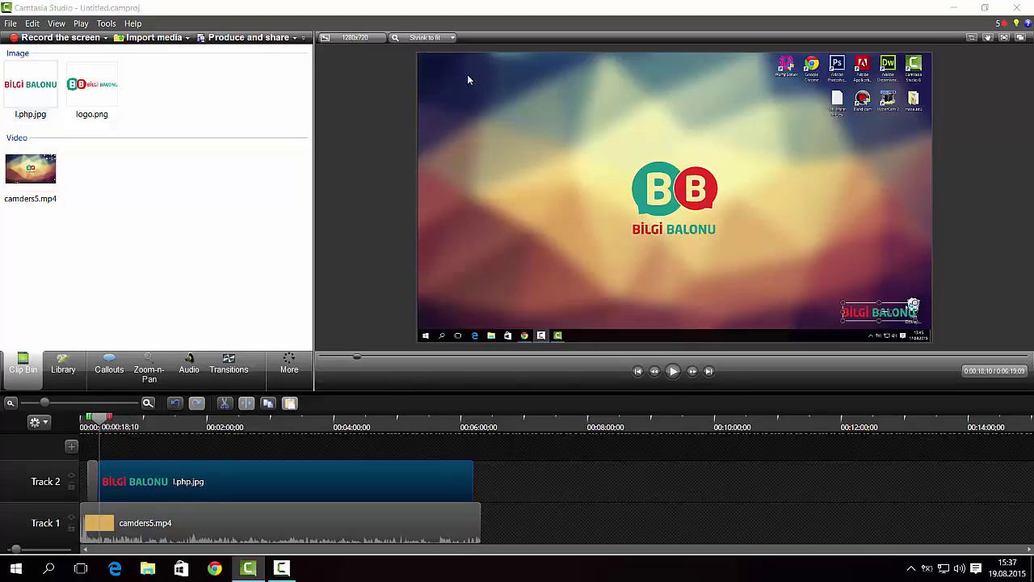
left_click(675, 374)
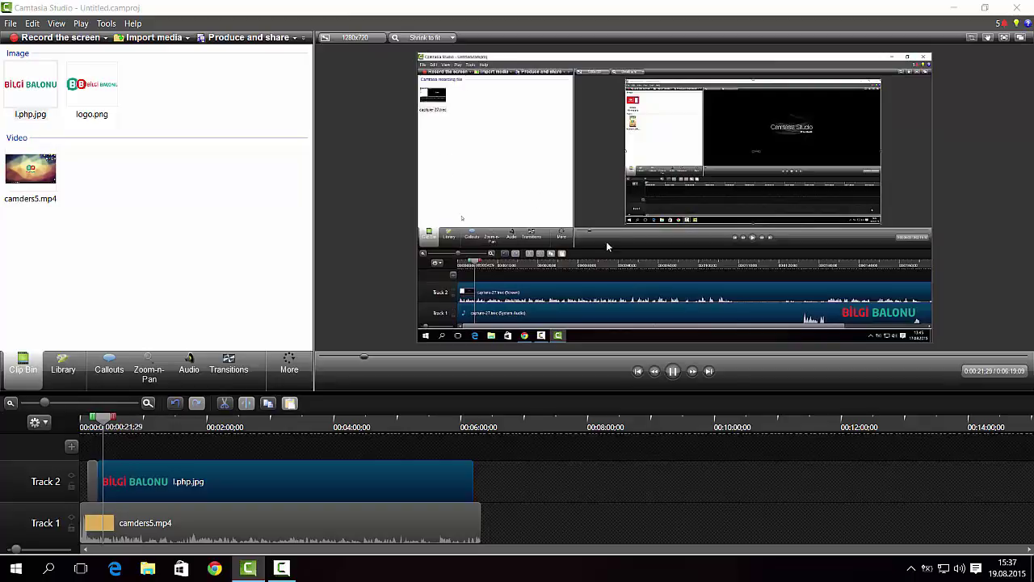
left_click(673, 372)
Step: Preview the later part of the video and extend the end of the l.php.jpg clip to the end of camders5.mp4
left_click(305, 434)
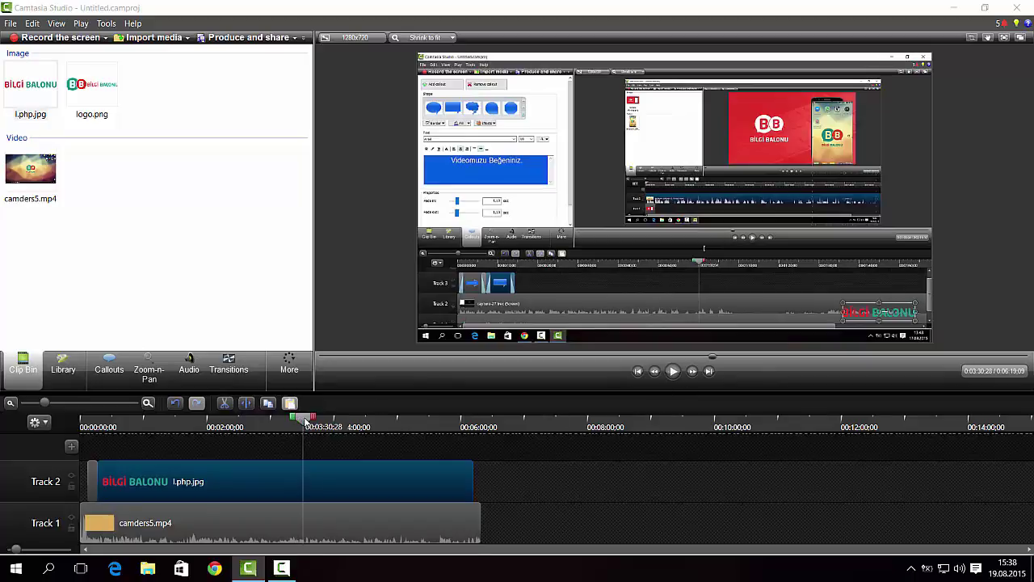
left_click_drag(307, 424, 402, 424)
left_click(673, 372)
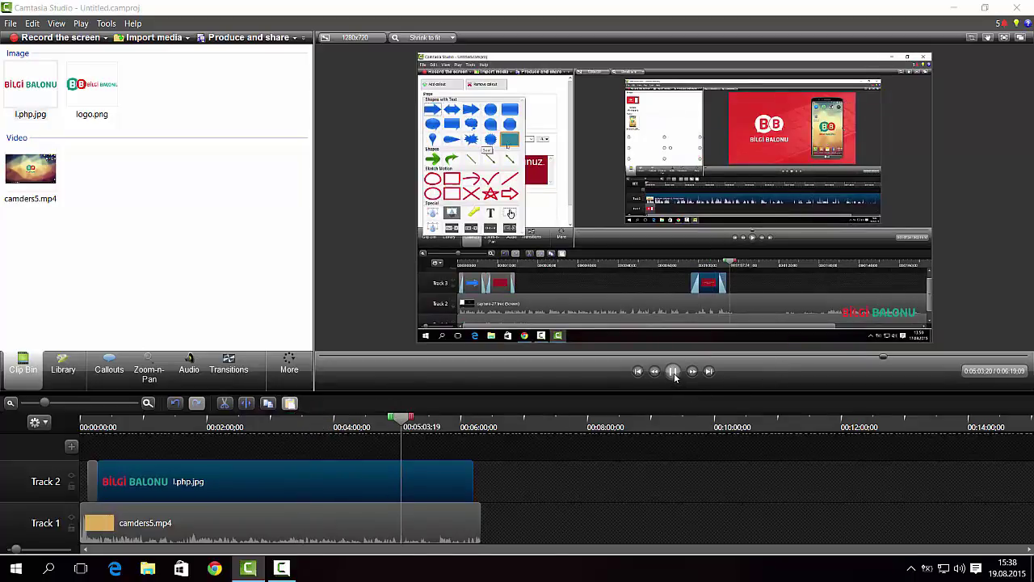
left_click(673, 372)
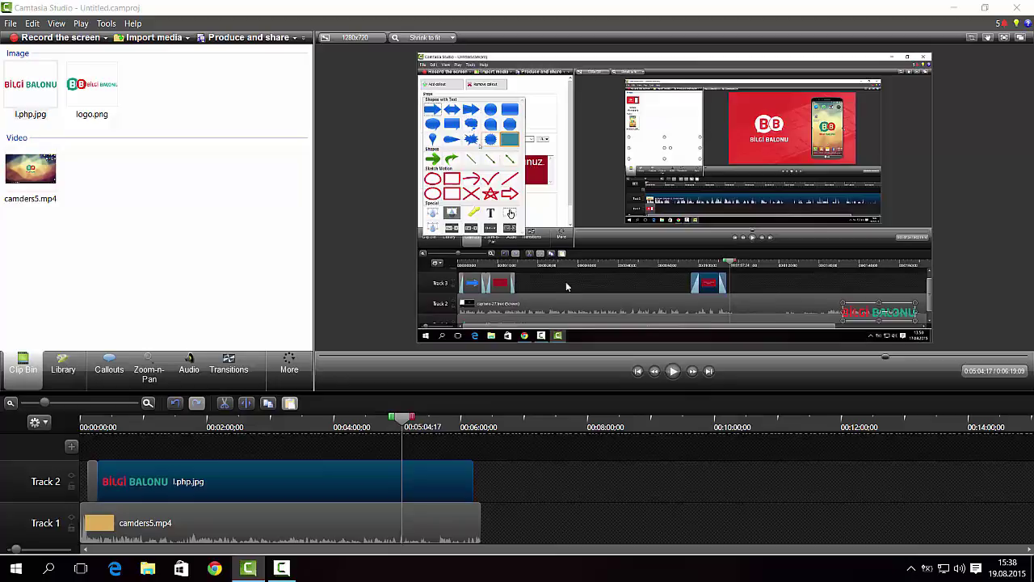
left_click_drag(396, 415, 481, 477)
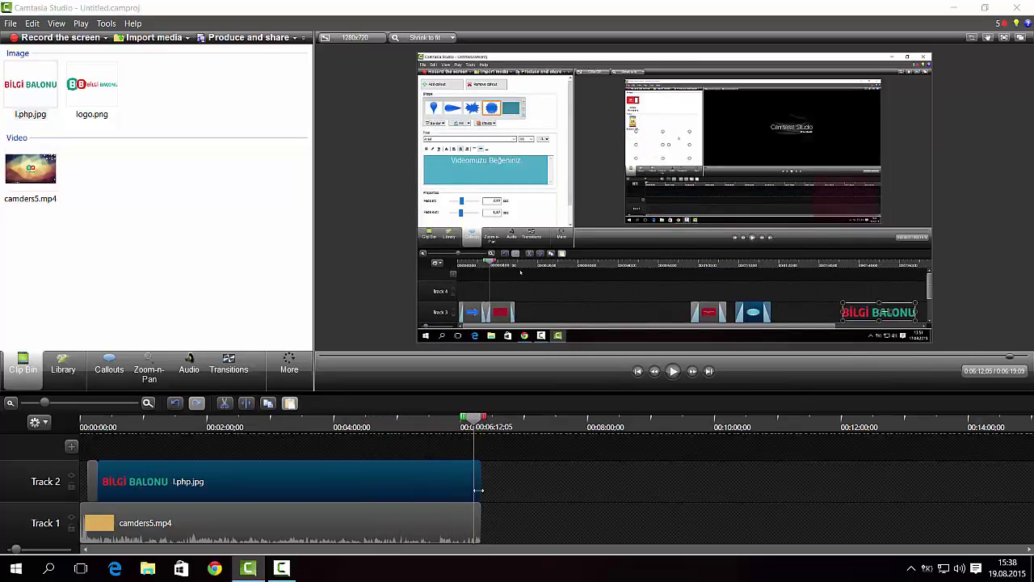
Step: Scrub through the timeline to review where both logo images appear over the video
left_click_drag(473, 423, 106, 466)
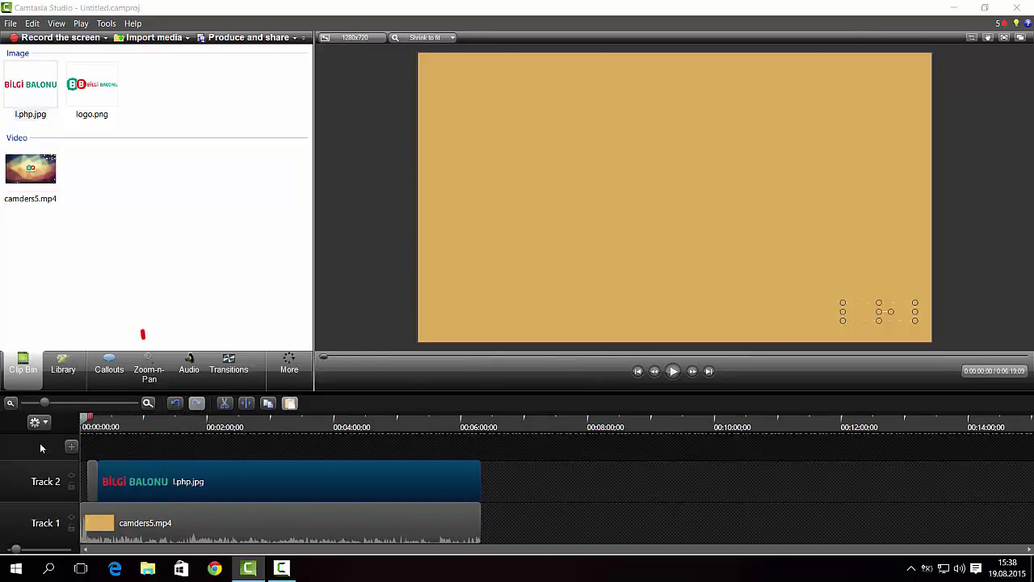
left_click_drag(85, 432, 191, 437)
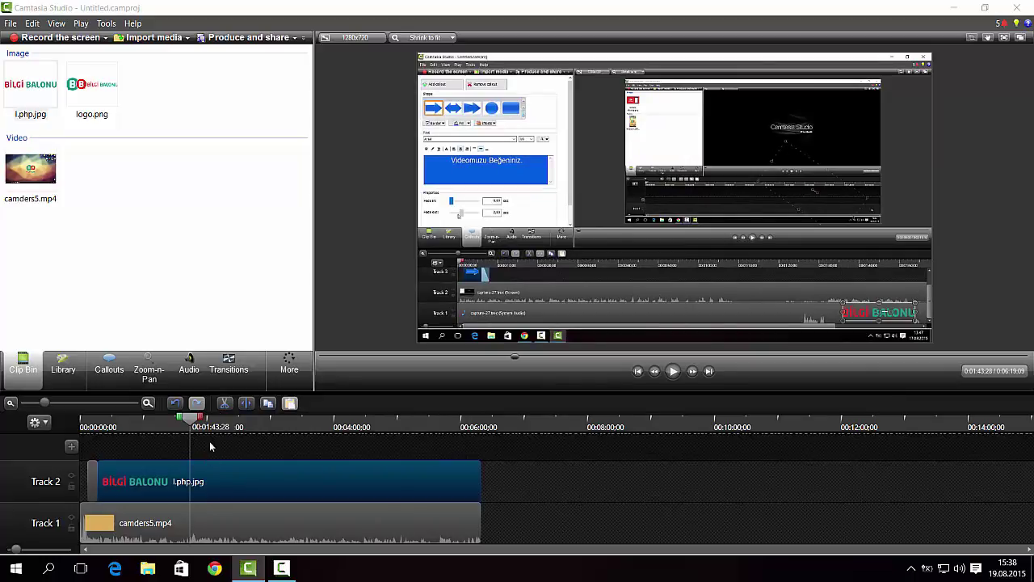
left_click_drag(194, 417, 92, 436)
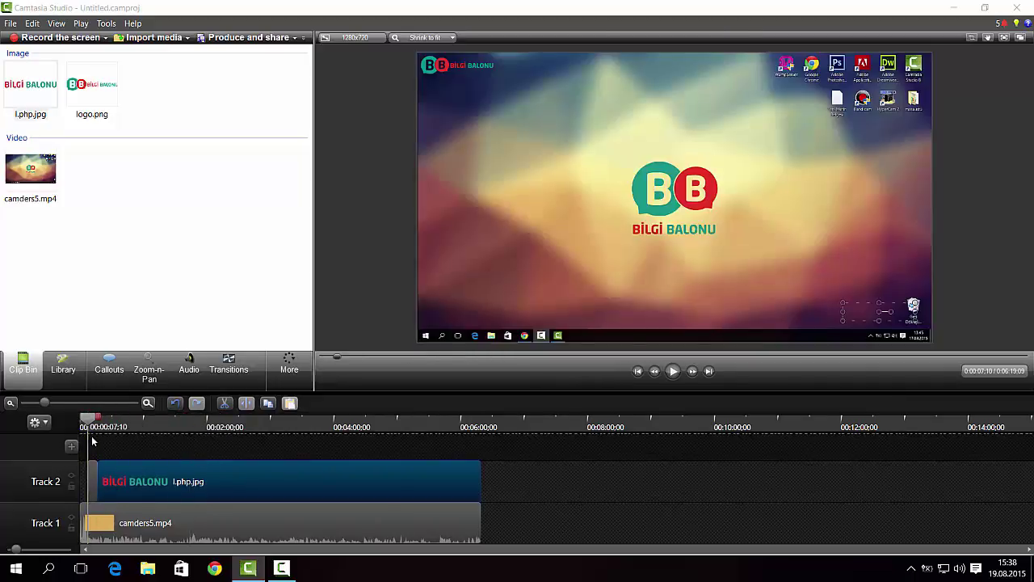